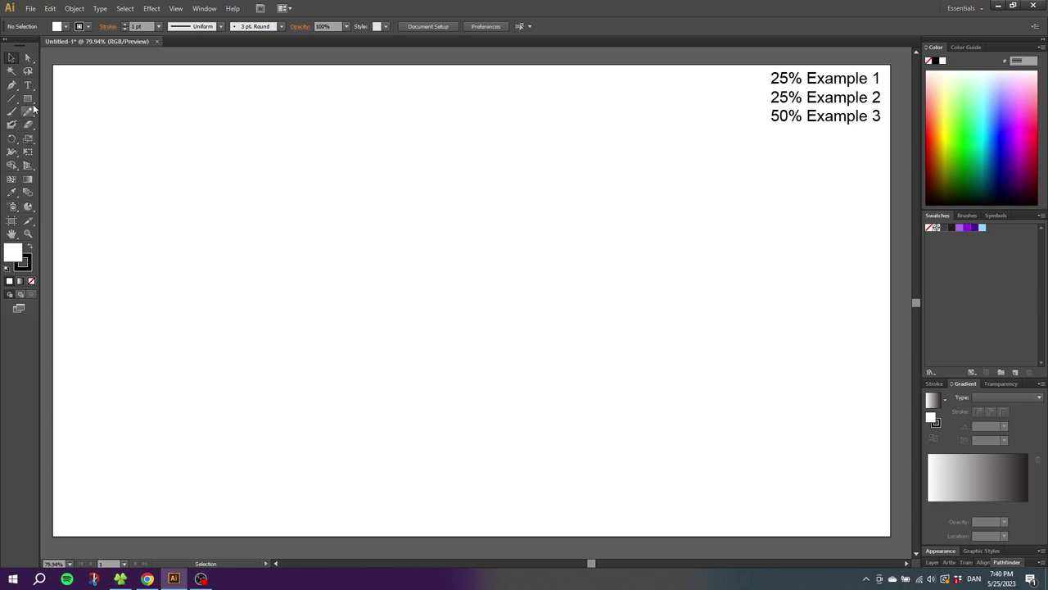
# Draw a large circle and a vertical line from its centre up past the top edge
pyautogui.moveTo(28, 98); pyautogui.dragTo(63, 125)
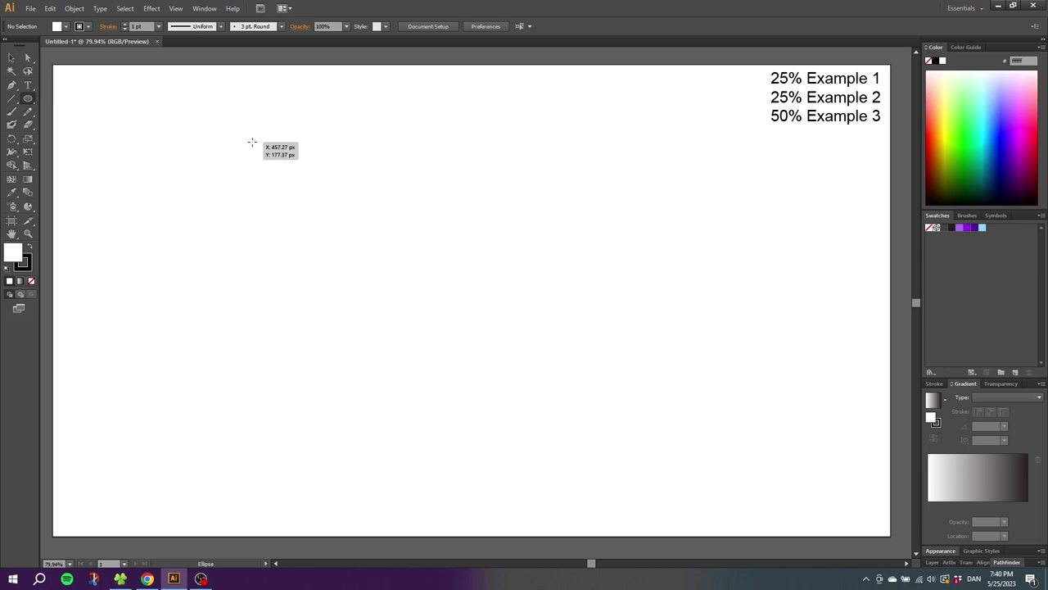
pyautogui.moveTo(252, 142); pyautogui.dragTo(574, 386)
pyautogui.click(11, 99)
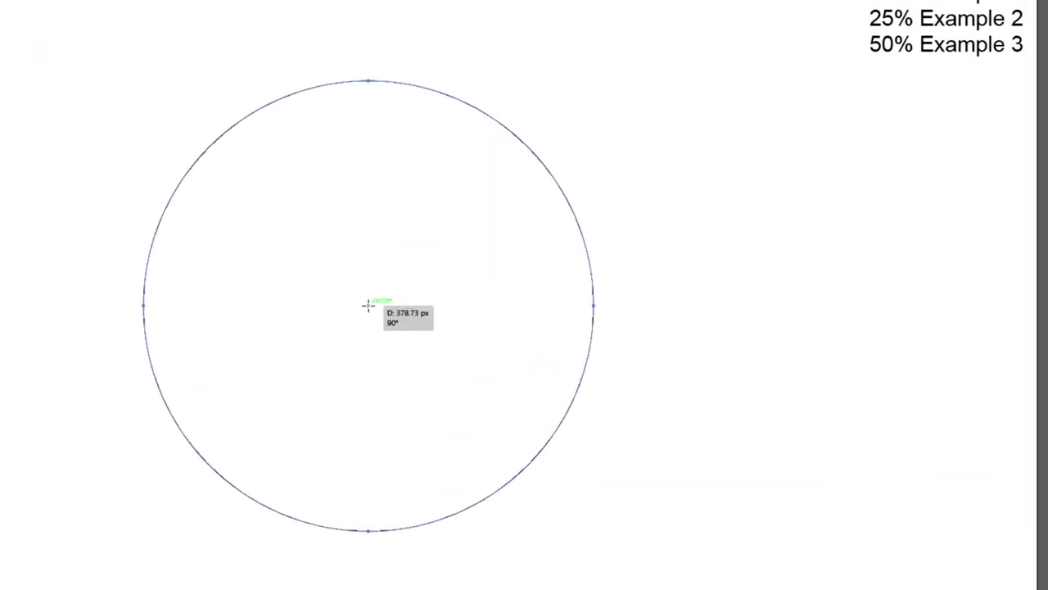
pyautogui.moveTo(368, 305); pyautogui.dragTo(375, 28)
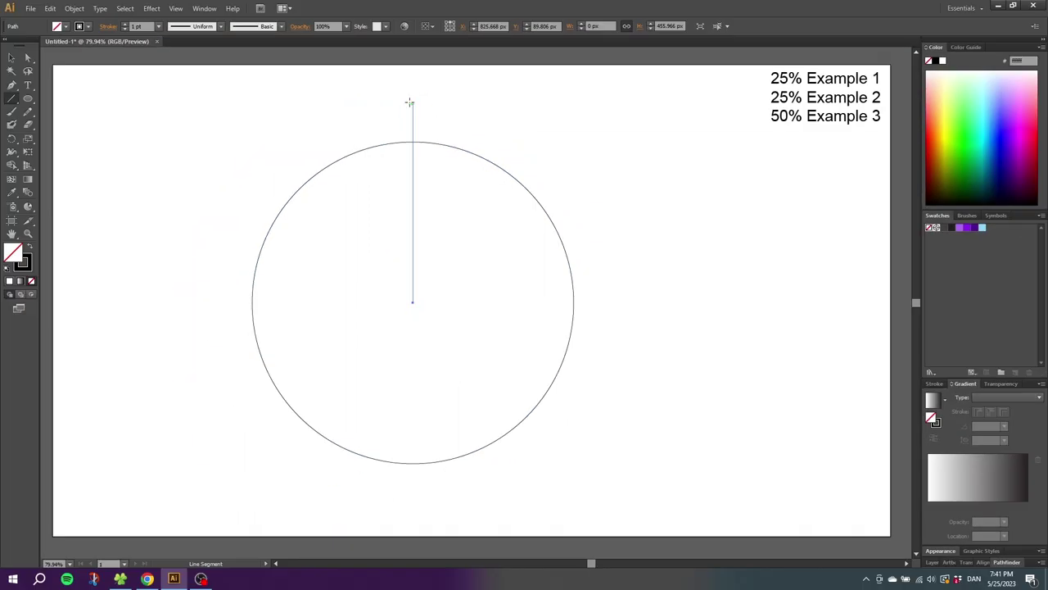
# Rotate a copy of the vertical line by 25*3.6 (90°) around the circle's centre
pyautogui.click(15, 141)
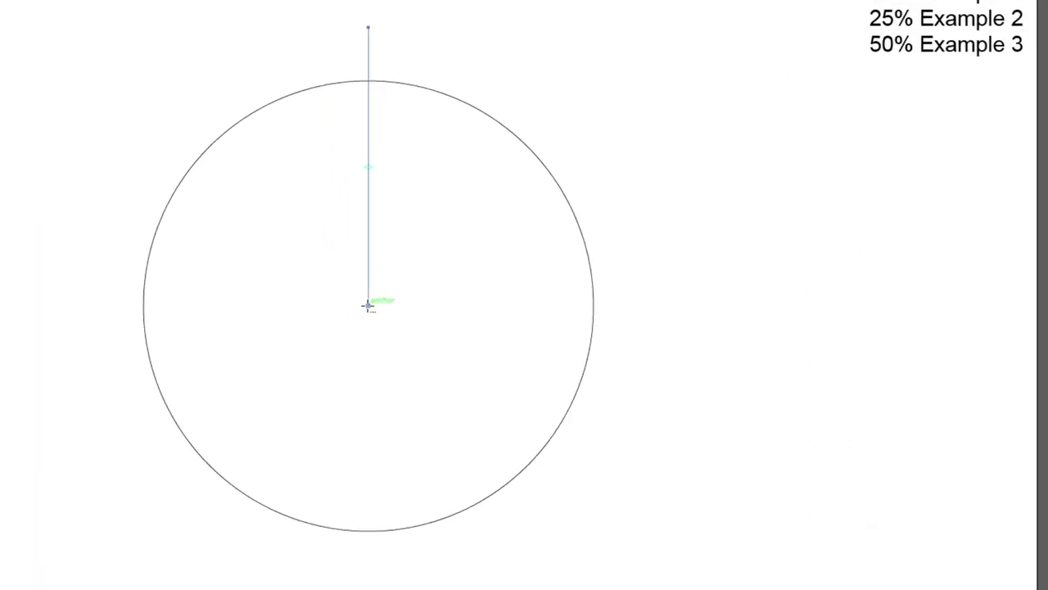
pyautogui.keyDown('alt'); pyautogui.click(368, 305); pyautogui.keyUp('alt')
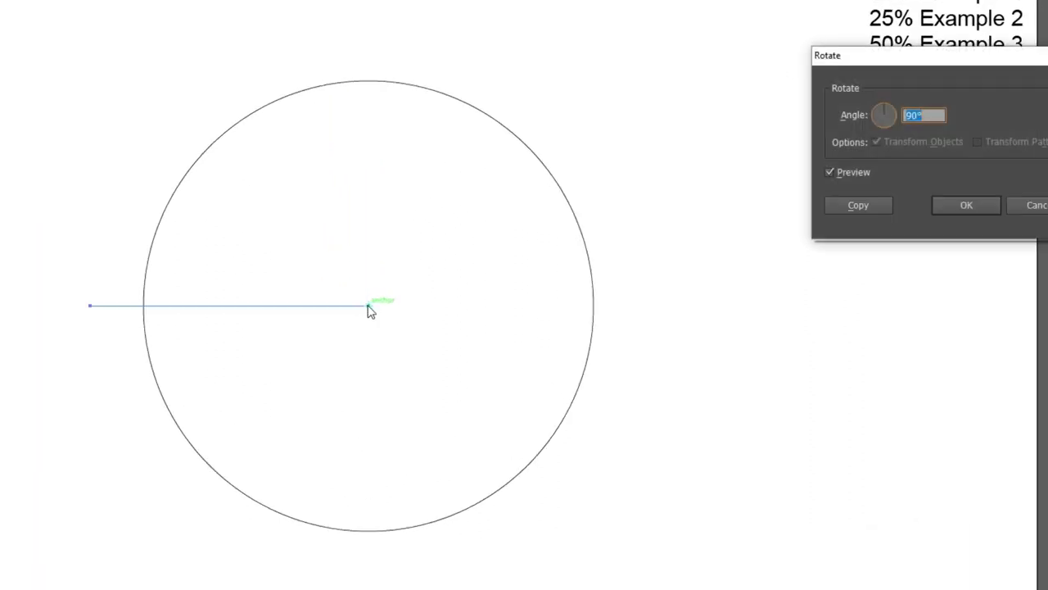
pyautogui.moveTo(887, 63); pyautogui.dragTo(868, 140)
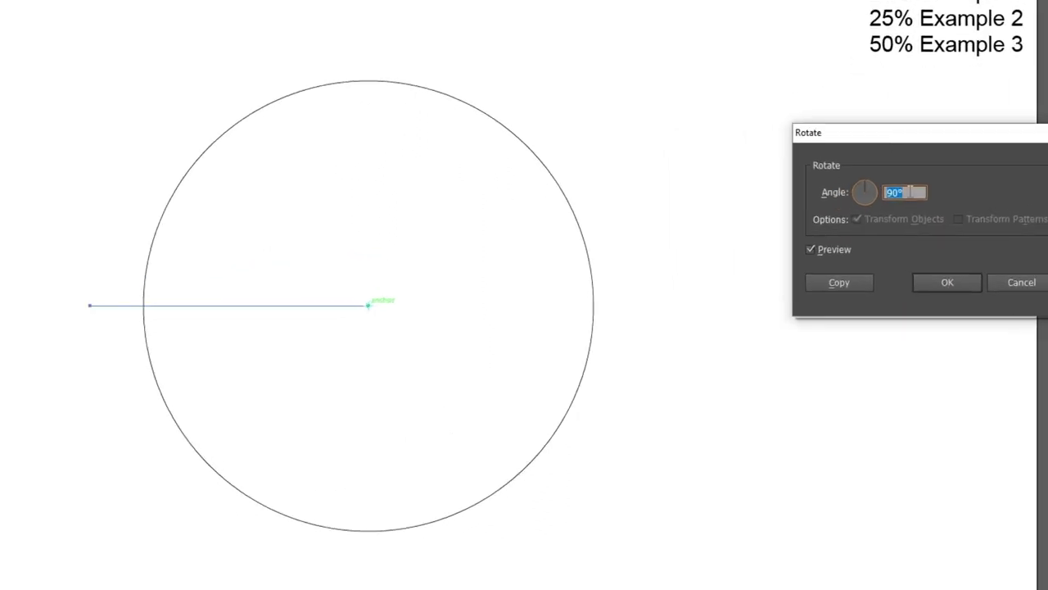
pyautogui.write('25')
pyautogui.press('Tab')
pyautogui.write('3.6')
pyautogui.click(845, 282)
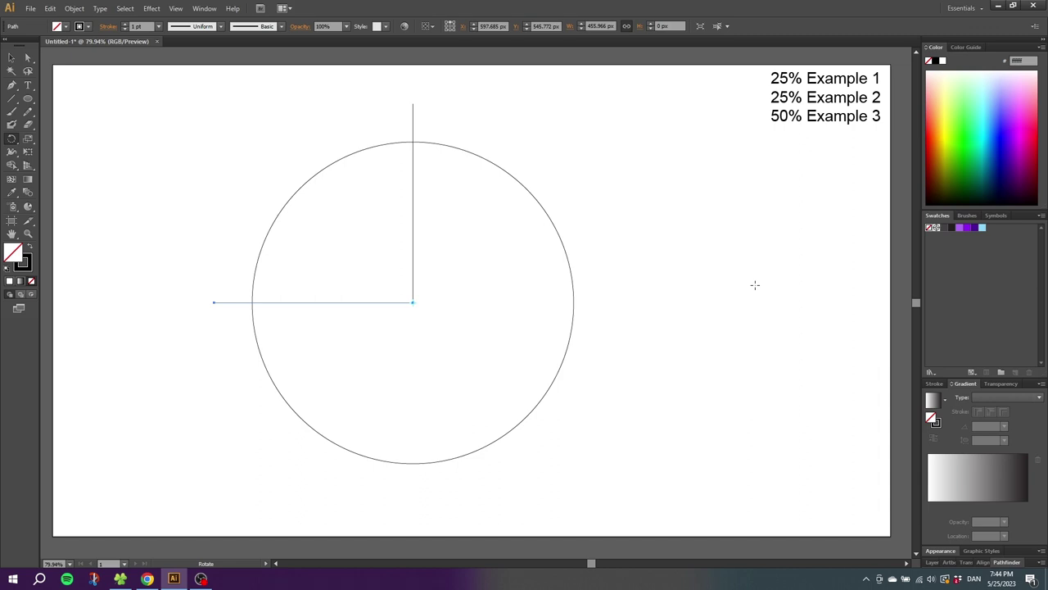
# Rotate a copy of the horizontal line by 25*3.6 about the centre so it points down
pyautogui.keyDown('alt'); pyautogui.click(413, 302); pyautogui.keyUp('alt')
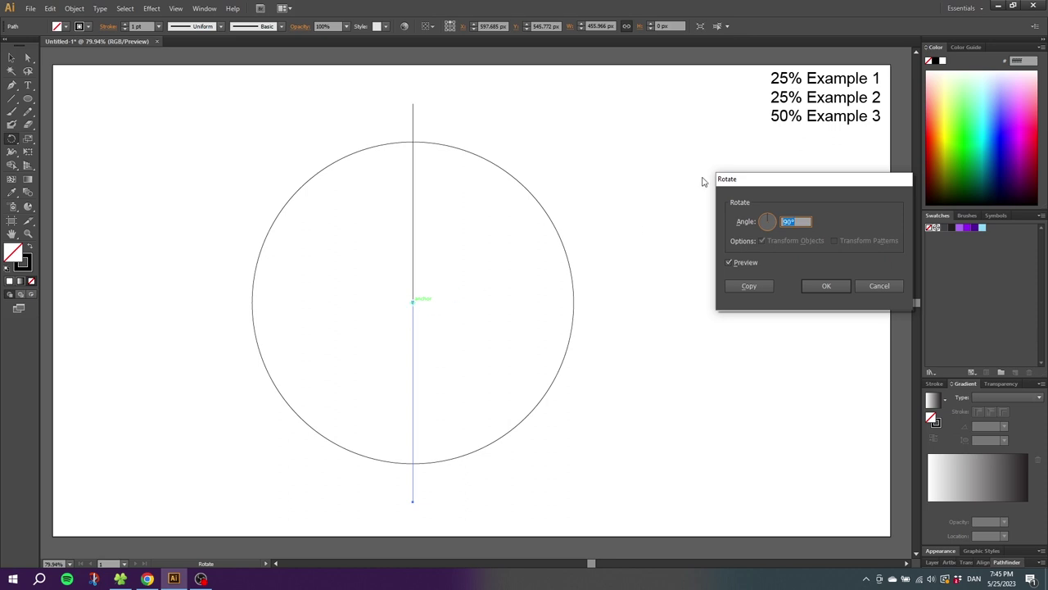
pyautogui.write('25*3.6')
pyautogui.click(734, 286)
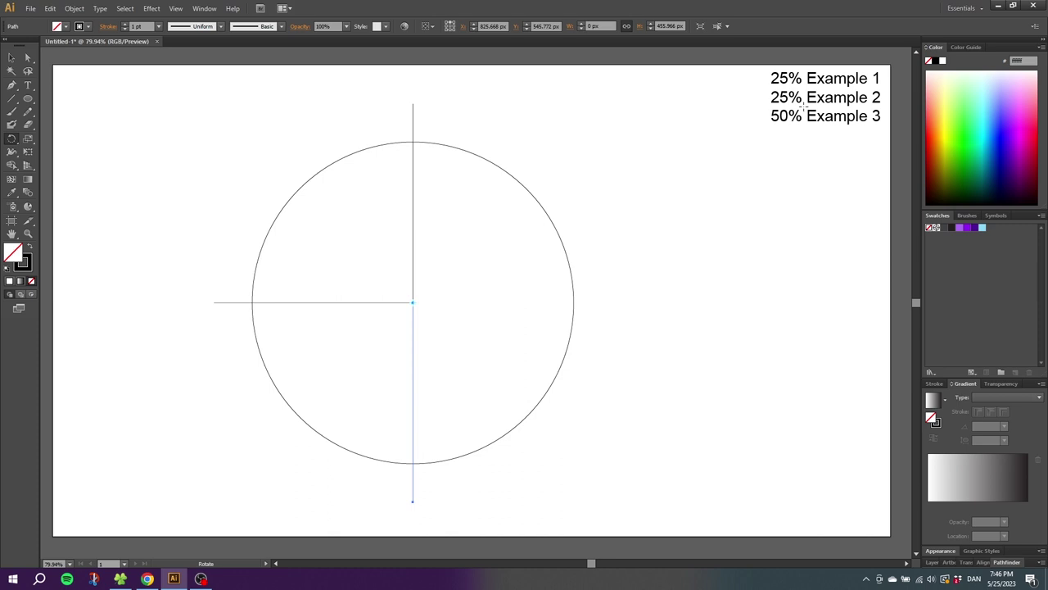
# Split the circle with the Shape Builder and delete the line stub above it
pyautogui.click(12, 57)
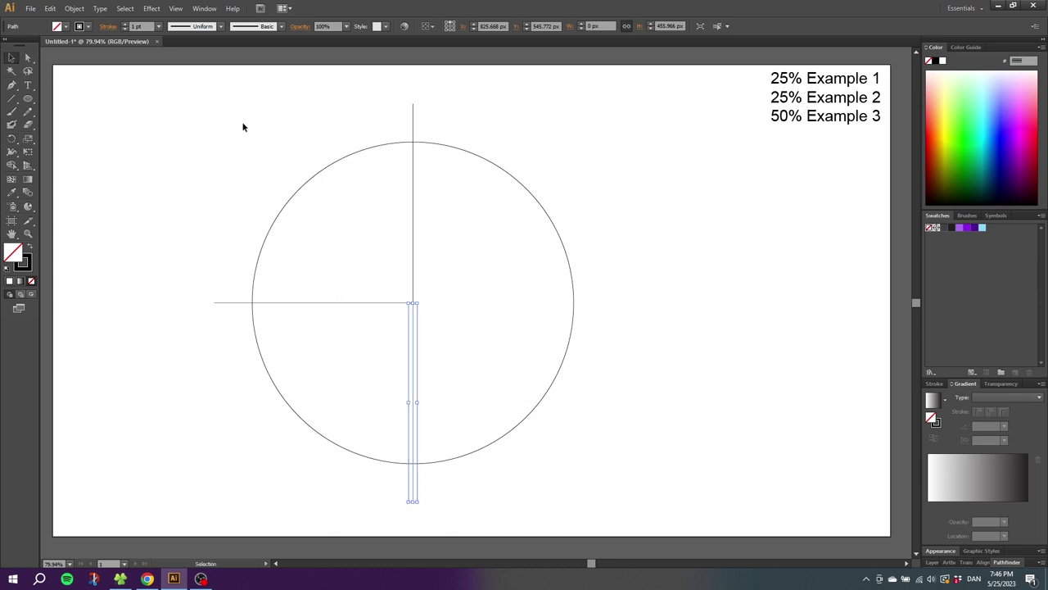
pyautogui.moveTo(203, 103); pyautogui.dragTo(660, 410)
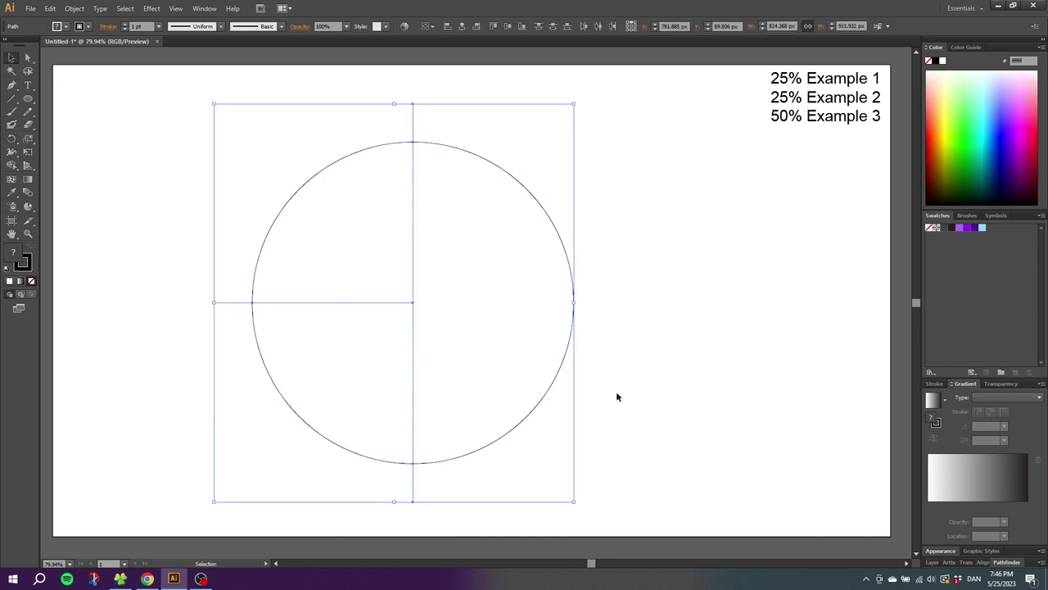
pyautogui.click(11, 164)
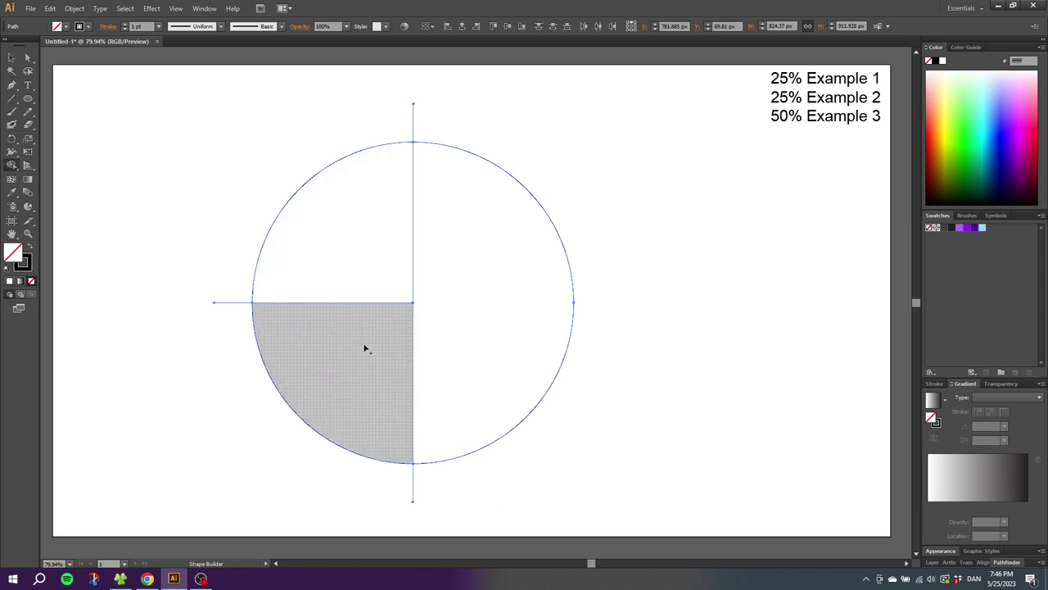
pyautogui.click(12, 57)
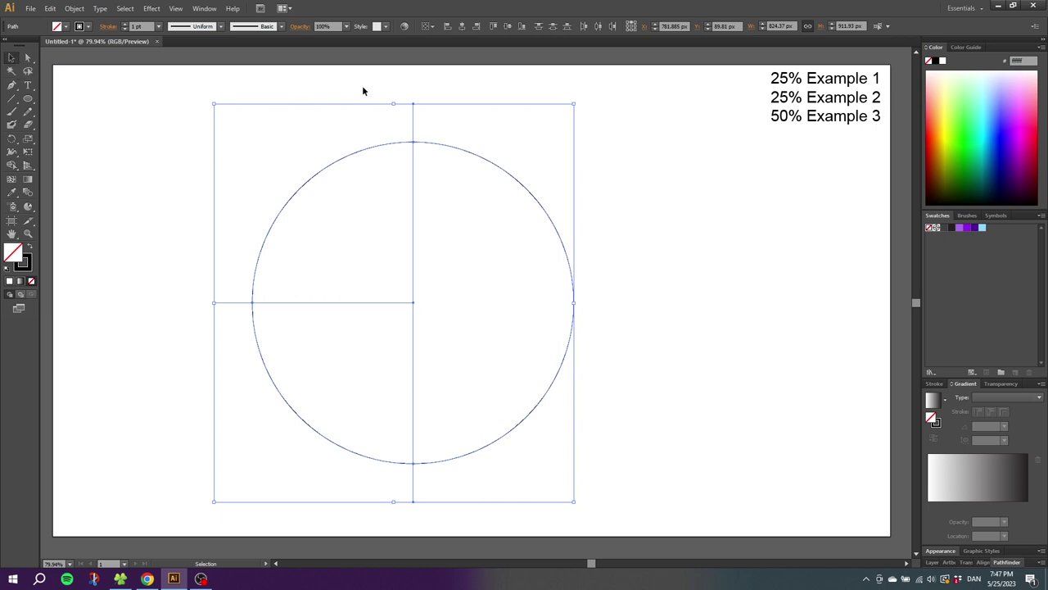
pyautogui.moveTo(365, 84); pyautogui.dragTo(455, 122)
pyautogui.press('Delete')
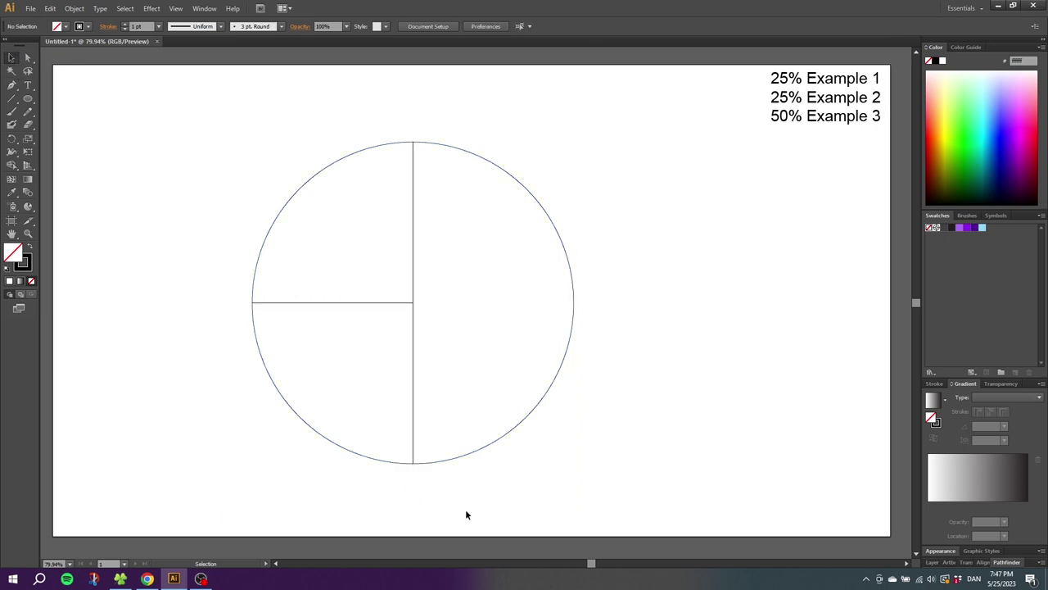
pyautogui.moveTo(315, 388); pyautogui.dragTo(244, 440)
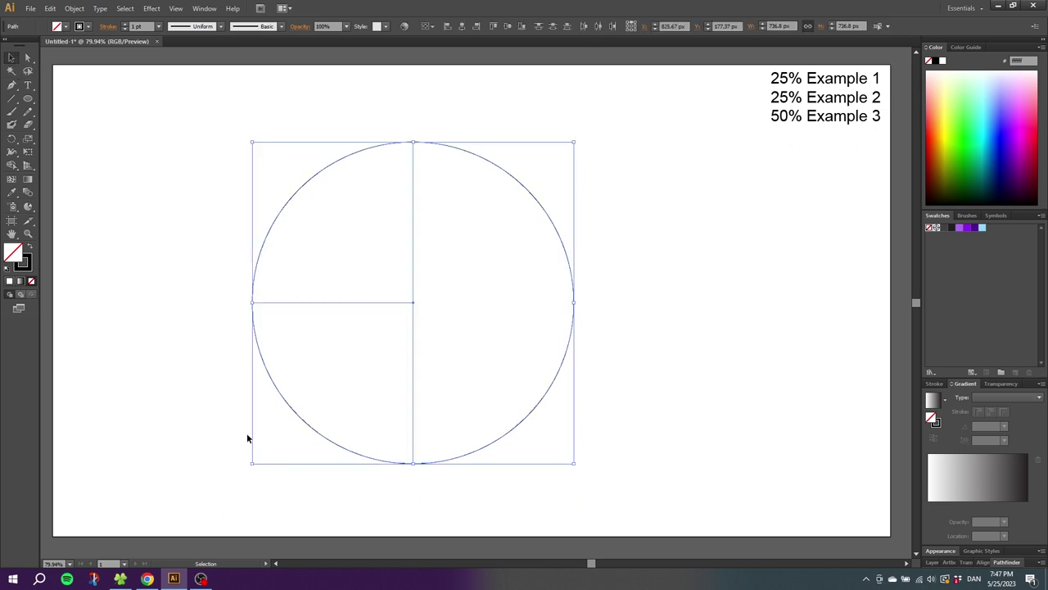
pyautogui.click(30, 247)
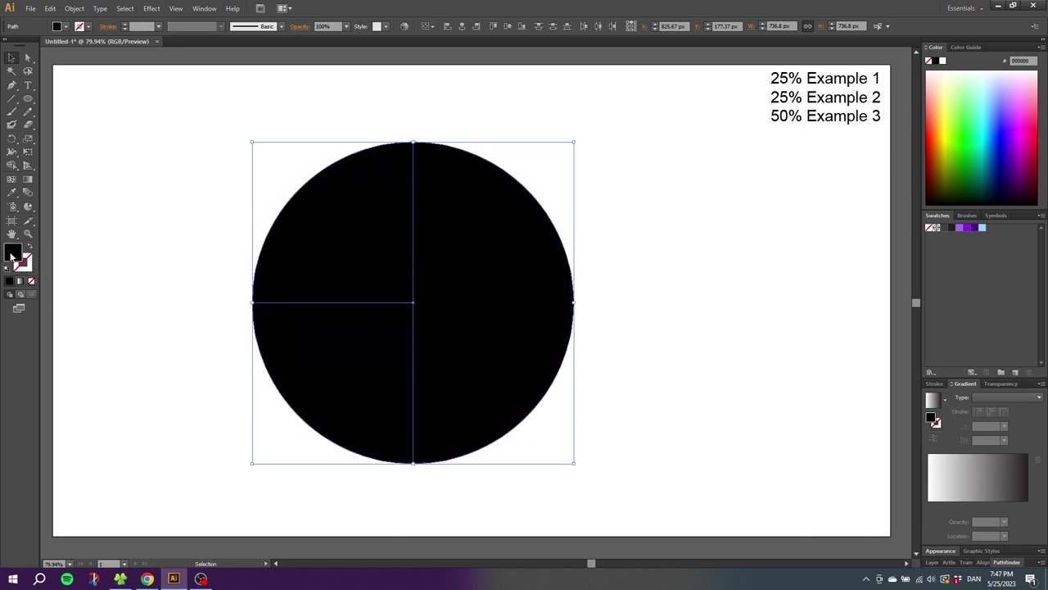
pyautogui.click(227, 222)
pyautogui.click(365, 246)
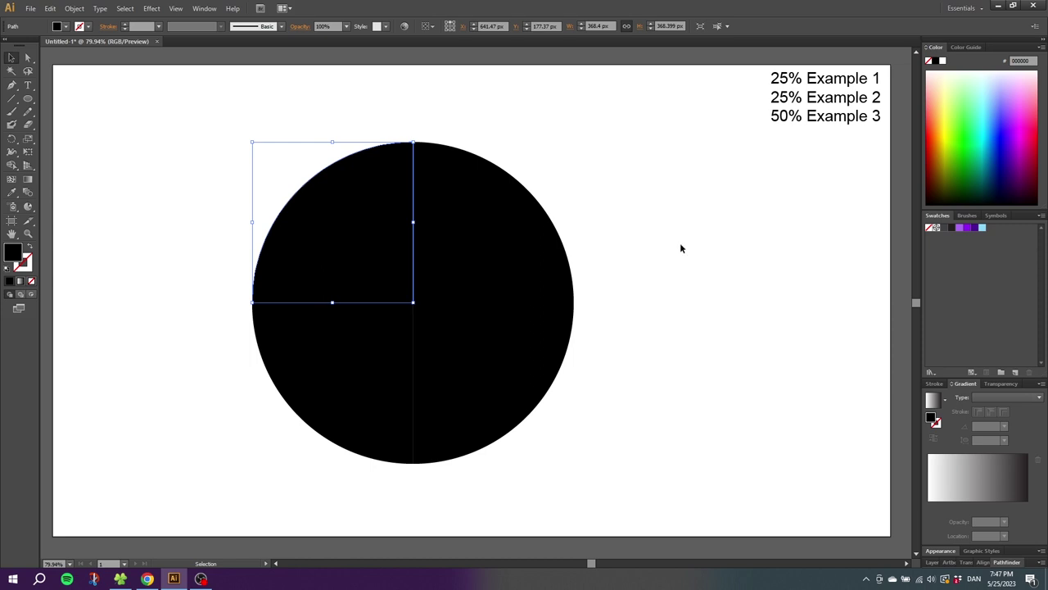
pyautogui.click(951, 227)
pyautogui.hotkey('ctrl', 'alt', ']')
pyautogui.click(959, 227)
pyautogui.hotkey('ctrl', 'alt', ']')
pyautogui.click(982, 227)
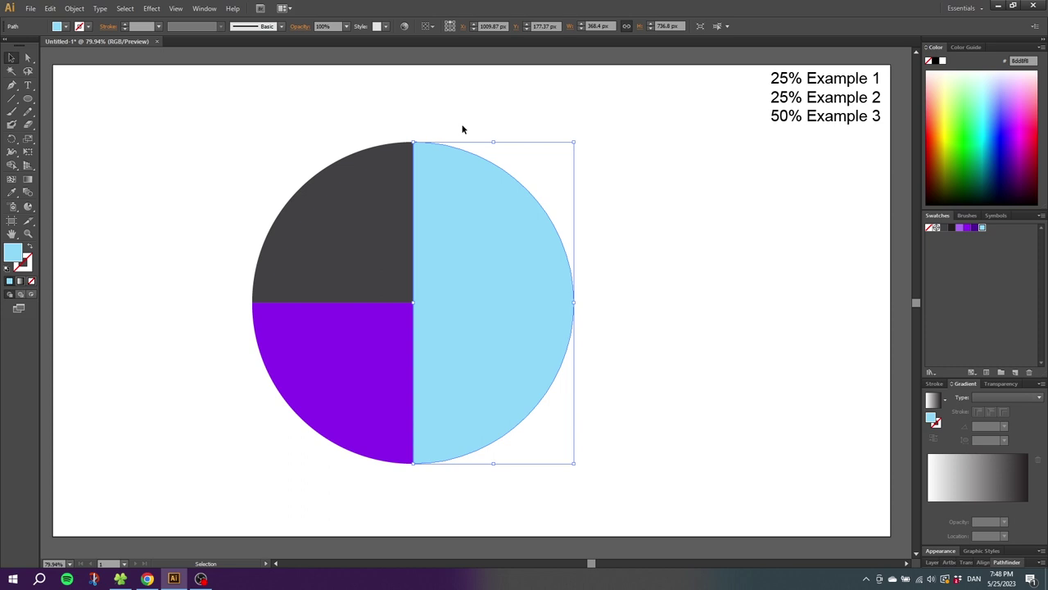
pyautogui.click(461, 129)
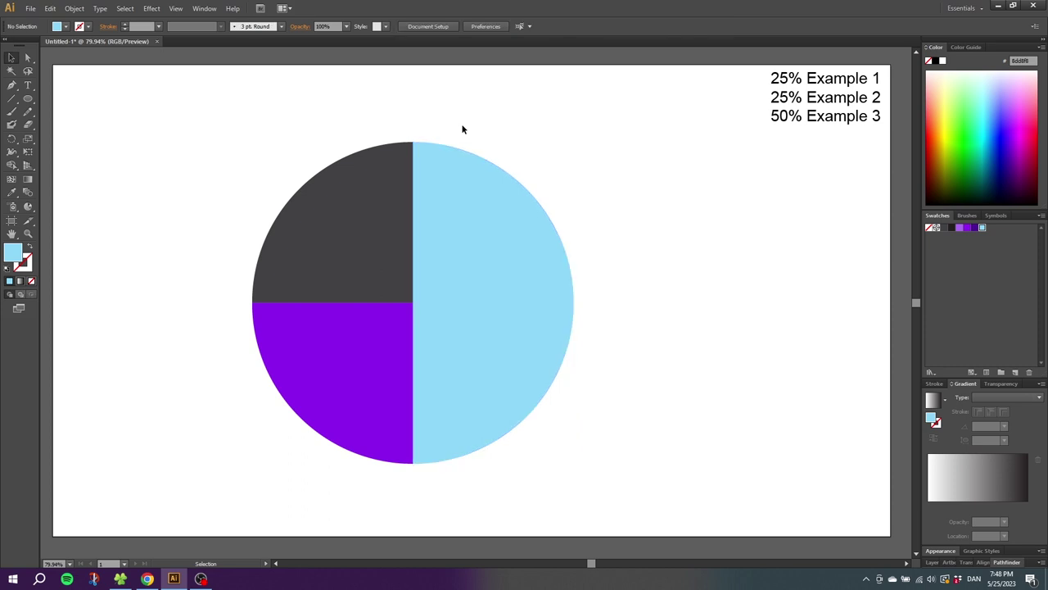
pyautogui.click(366, 187)
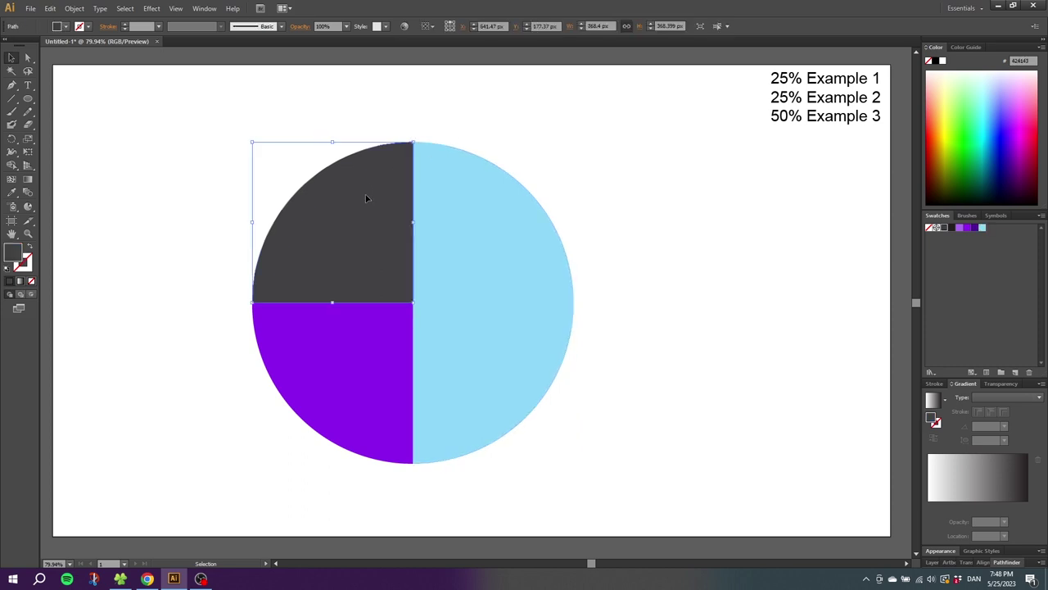
pyautogui.moveTo(370, 209); pyautogui.dragTo(325, 158)
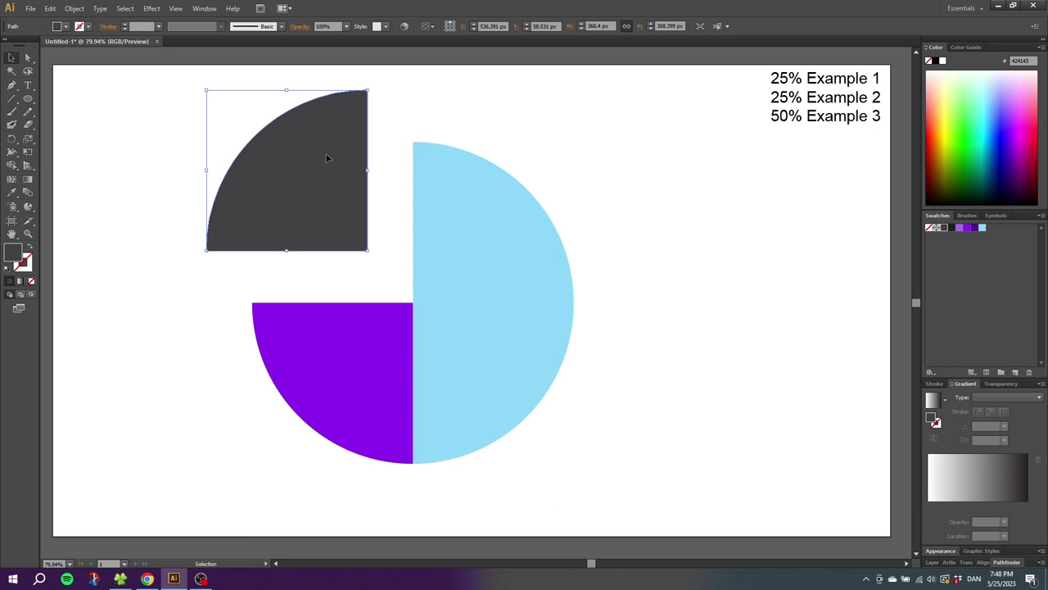
pyautogui.hotkey('ctrl', 'z')
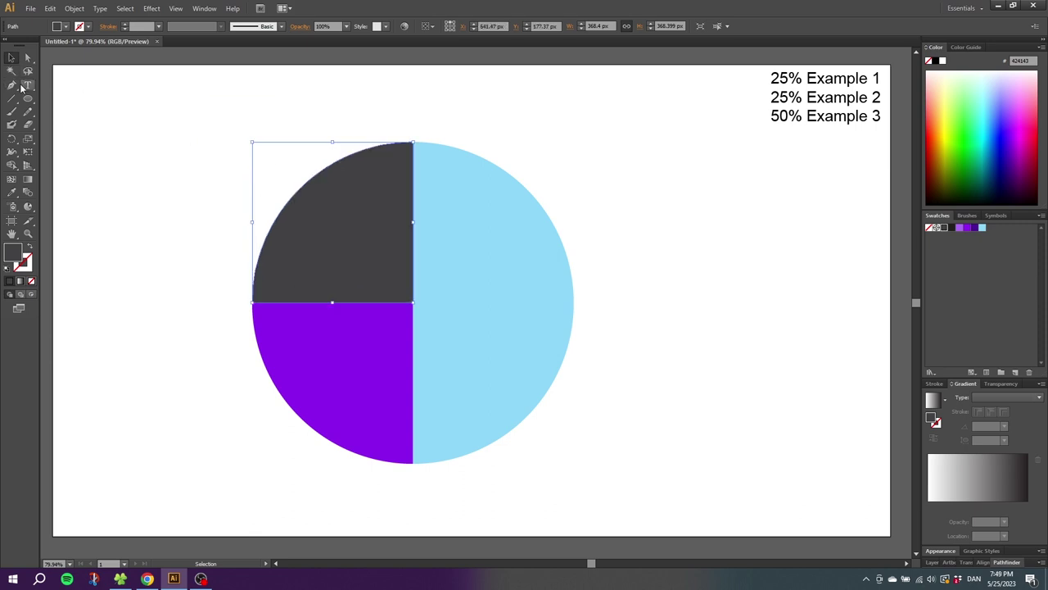
# Add a white 25% text label at the upper right
pyautogui.click(27, 85)
pyautogui.moveTo(577, 120); pyautogui.dragTo(689, 187)
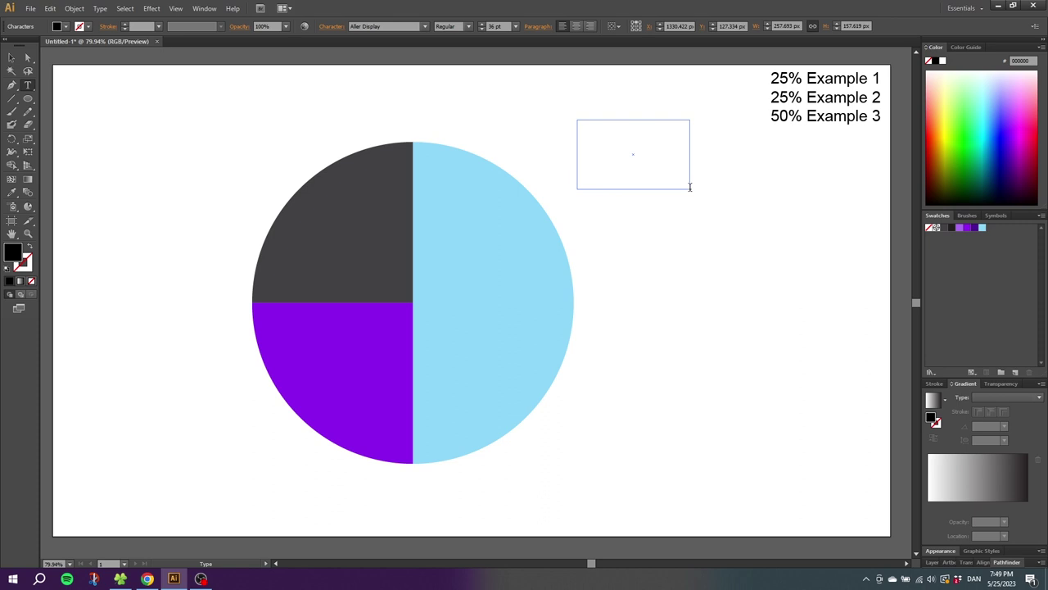
pyautogui.write('25%')
pyautogui.hotkey('ctrl', 'a')
pyautogui.click(942, 62)
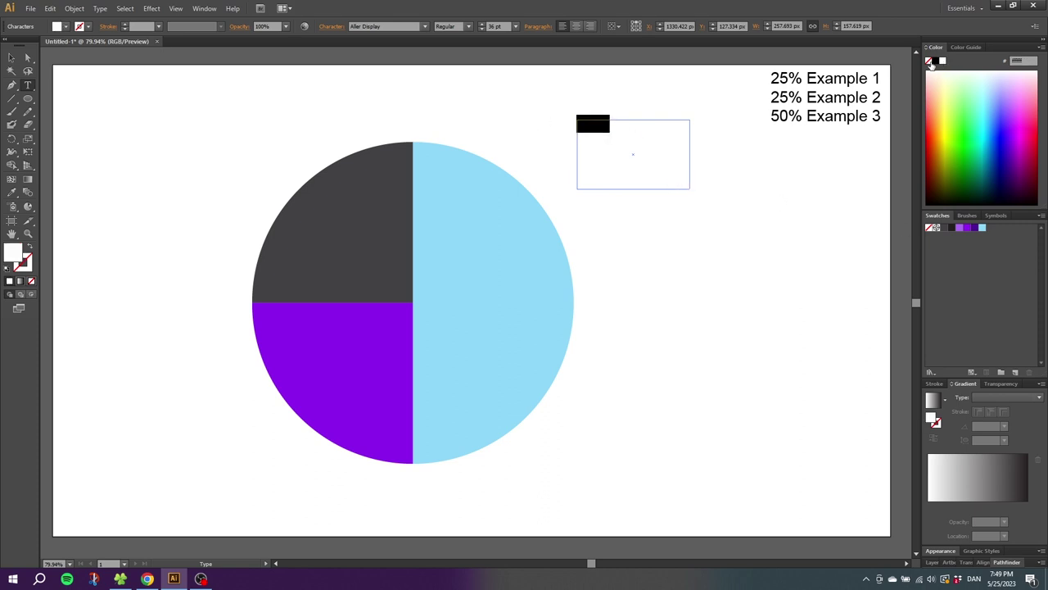
# Place 25% labels on the dark quarter and light-blue half, recolouring the half's label dark grey
pyautogui.click(12, 57)
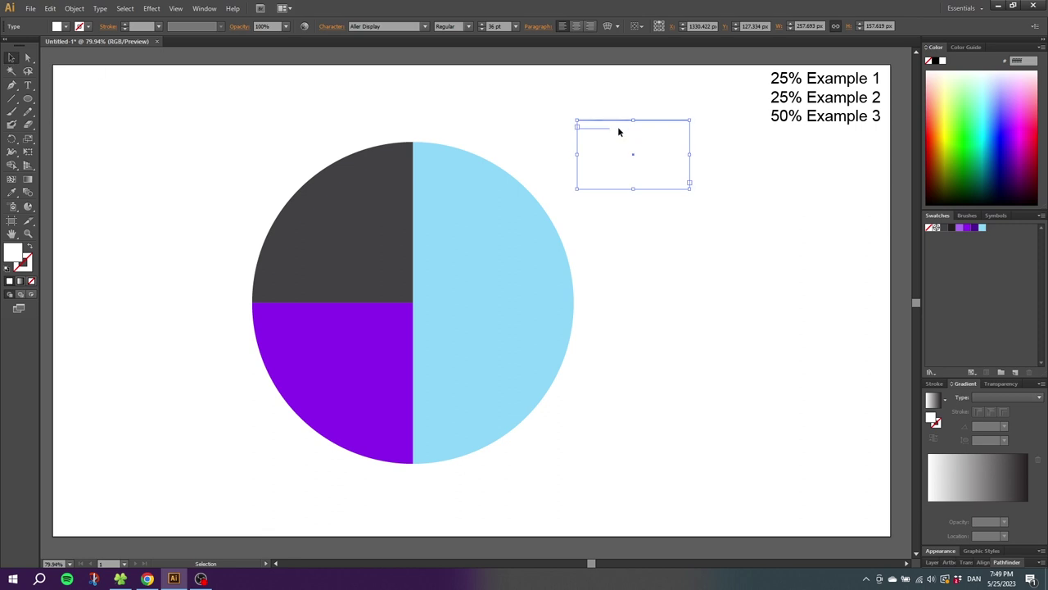
pyautogui.moveTo(606, 127); pyautogui.dragTo(357, 239)
pyautogui.moveTo(353, 236); pyautogui.dragTo(494, 299)
pyautogui.doubleClick(494, 300)
pyautogui.click(944, 227)
pyautogui.click(307, 157)
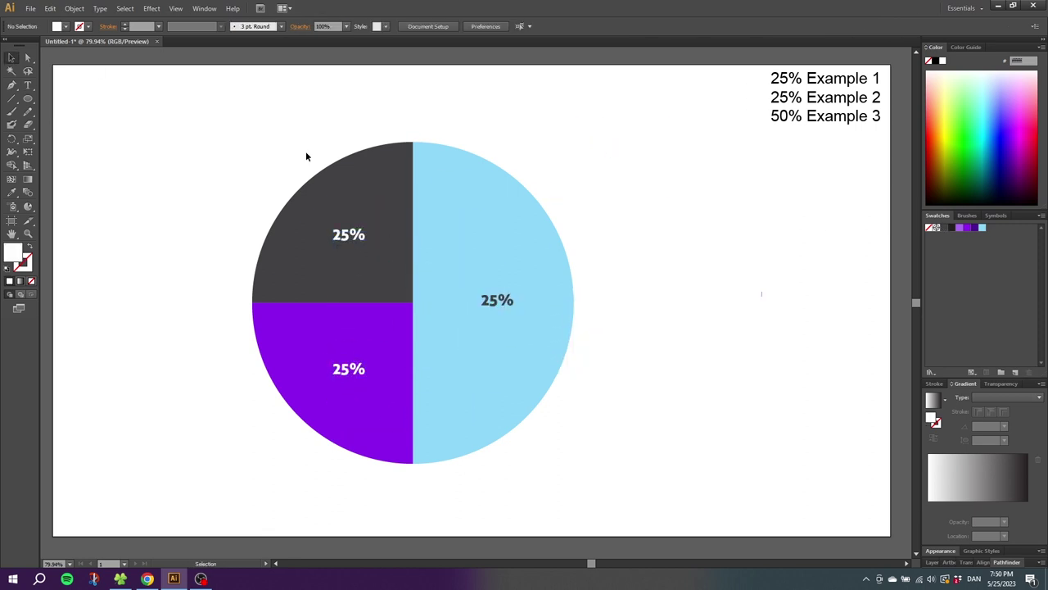
pyautogui.click(348, 238)
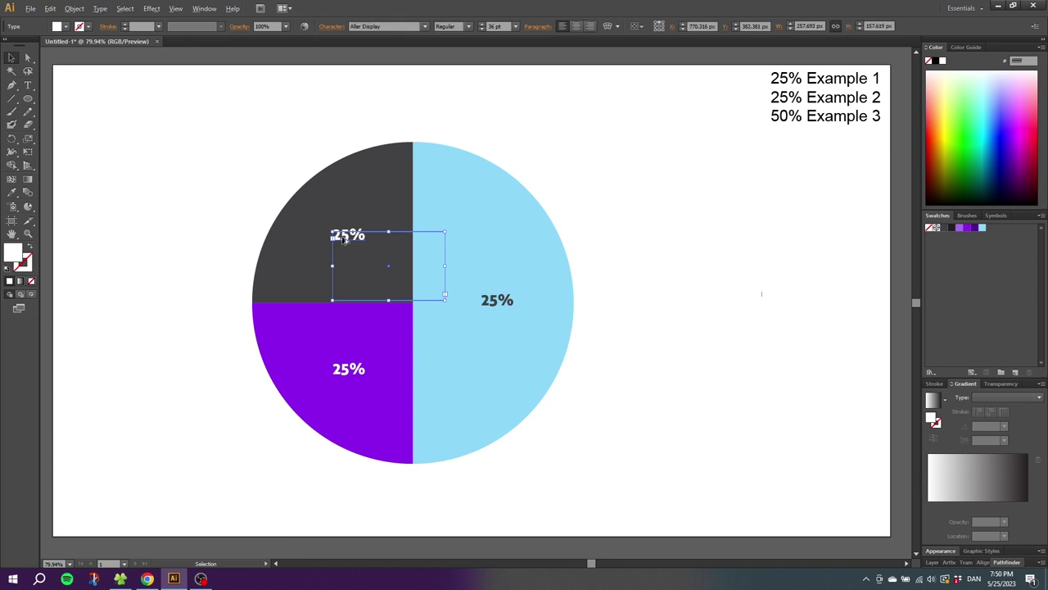
# Create three stacked Example labels to the right of the pie
pyautogui.moveTo(348, 238); pyautogui.dragTo(669, 234)
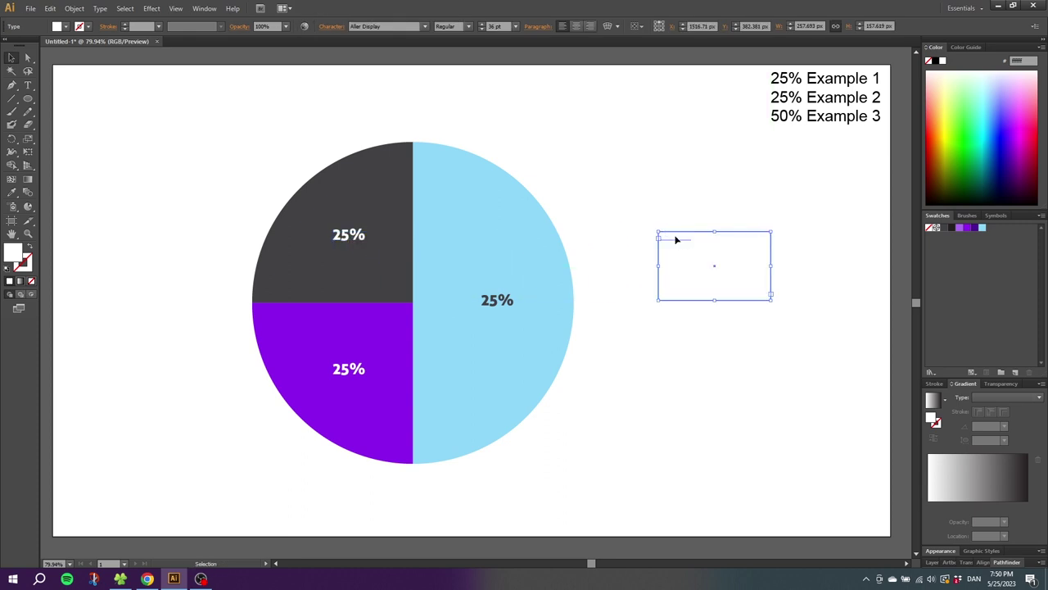
pyautogui.doubleClick(676, 239)
pyautogui.write('Example')
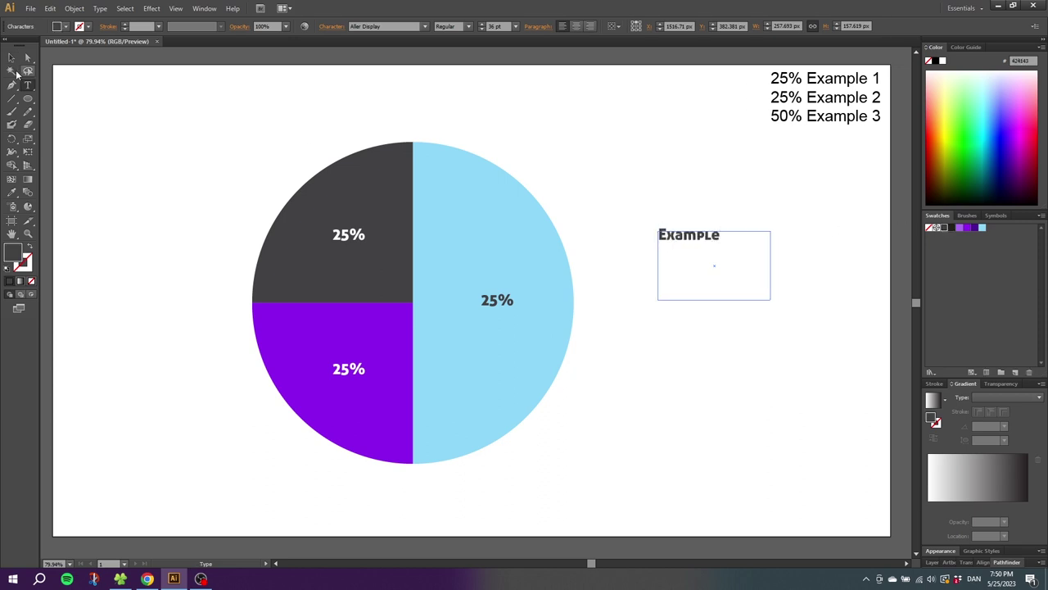
pyautogui.click(11, 58)
pyautogui.moveTo(681, 241); pyautogui.dragTo(685, 273)
pyautogui.hotkey('ctrl', 'd')
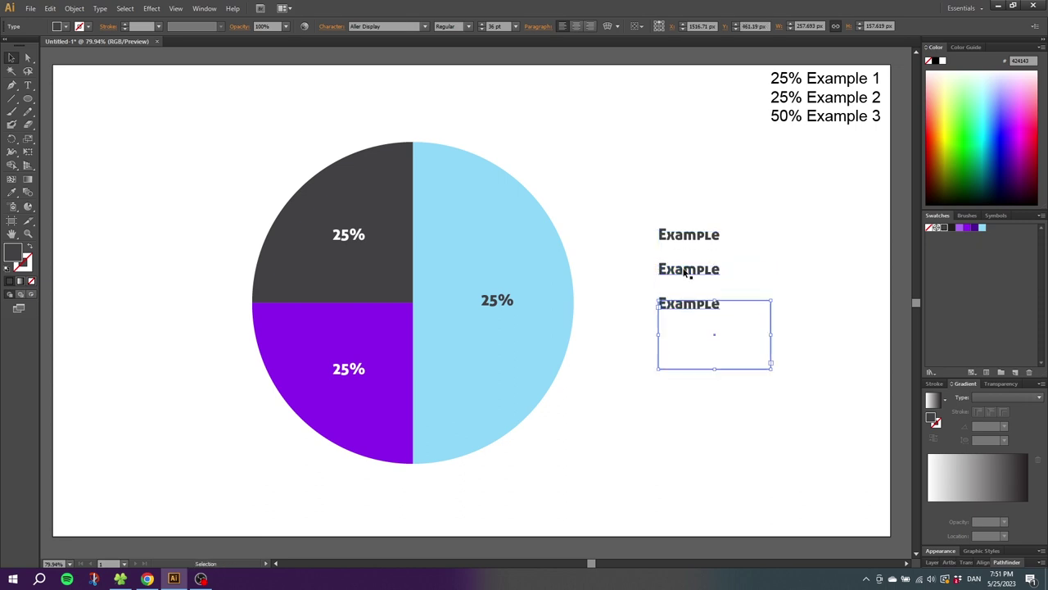
# Change the light-blue half's label from 25% to 50%
pyautogui.doubleClick(495, 303)
pyautogui.moveTo(499, 302); pyautogui.dragTo(463, 296)
pyautogui.write('50')
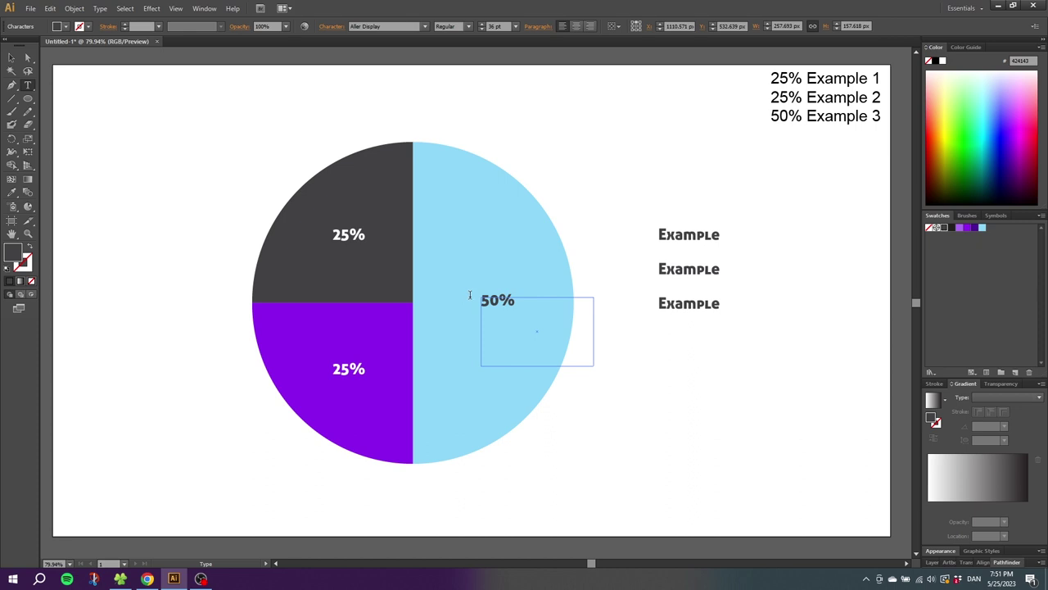
pyautogui.click(28, 98)
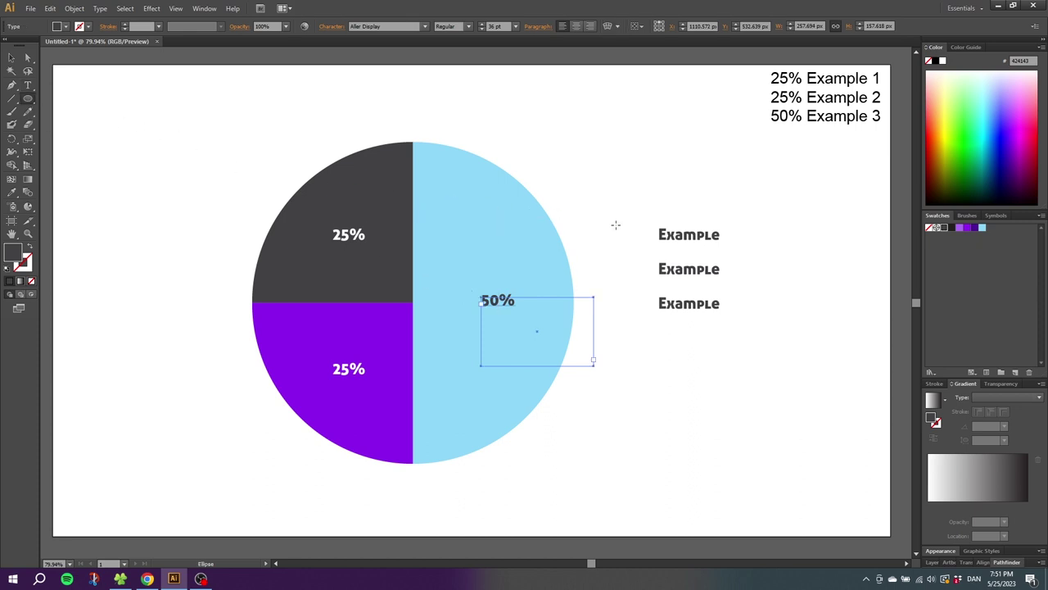
# Draw a small circle beside the first Example and copy it beside the others
pyautogui.moveTo(620, 228); pyautogui.dragTo(641, 249)
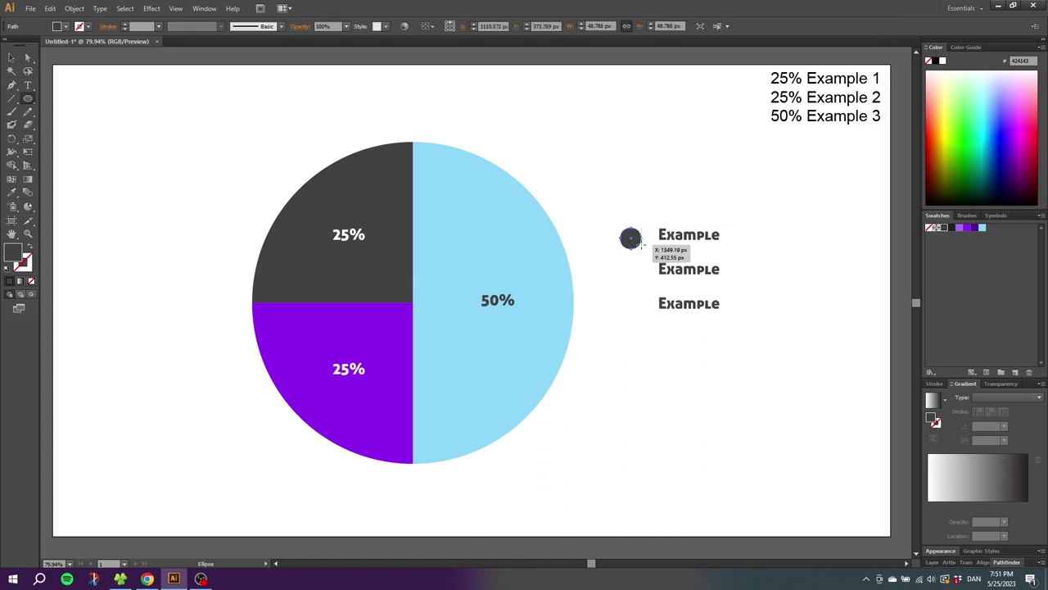
pyautogui.click(11, 57)
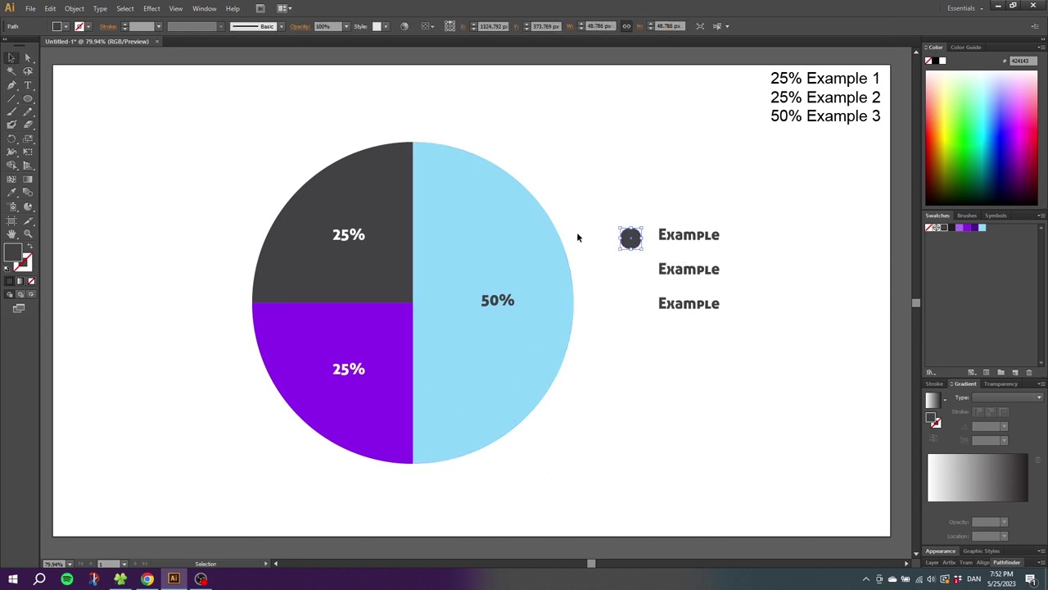
pyautogui.moveTo(633, 245)
pyautogui.mouseDown()
pyautogui.moveTo(647, 242)
pyautogui.moveTo(646, 256)
pyautogui.mouseUp()
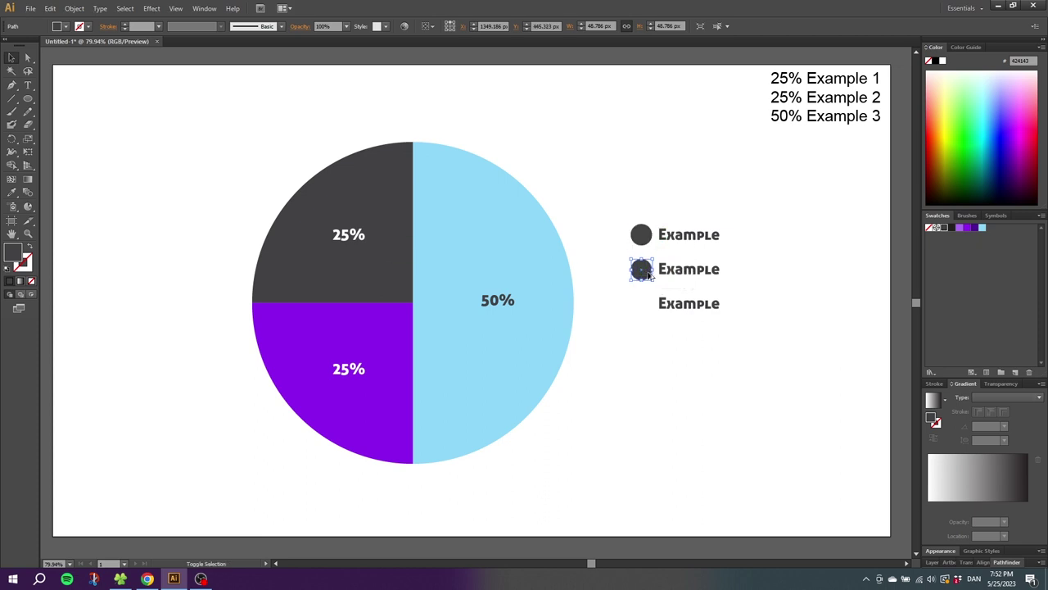
pyautogui.moveTo(648, 275); pyautogui.dragTo(647, 307)
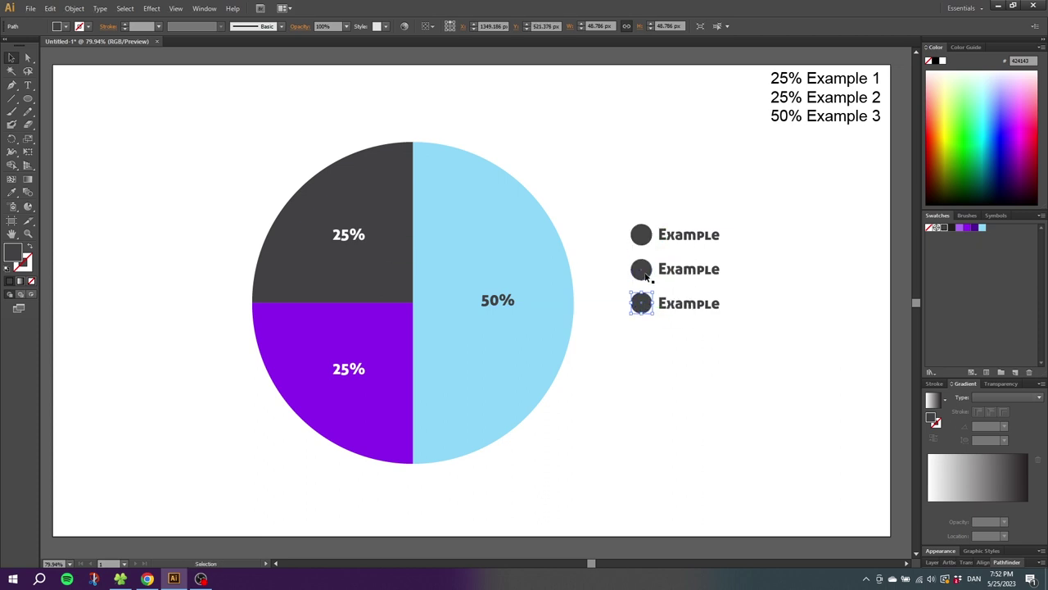
# Fill the second legend dot purple and the third light blue, then select the legend
pyautogui.click(646, 278)
pyautogui.click(969, 229)
pyautogui.click(641, 303)
pyautogui.click(982, 227)
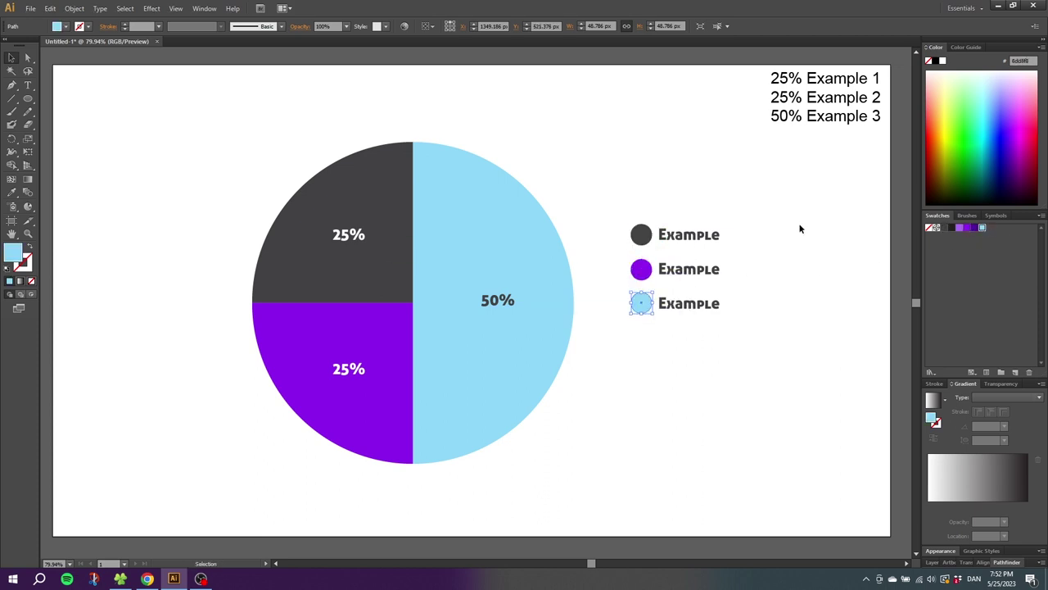
pyautogui.moveTo(602, 218); pyautogui.dragTo(775, 328)
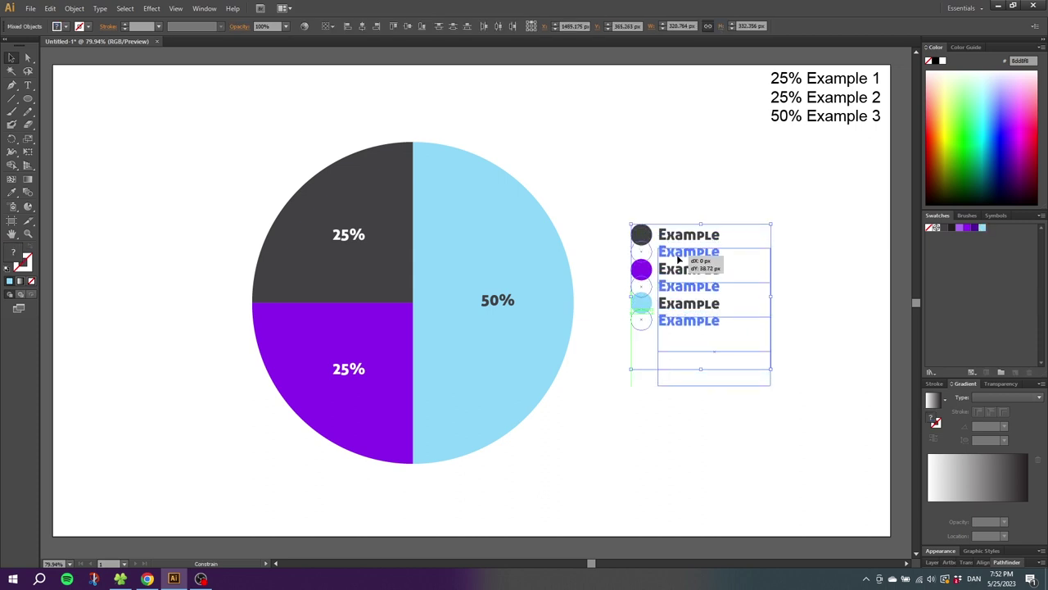